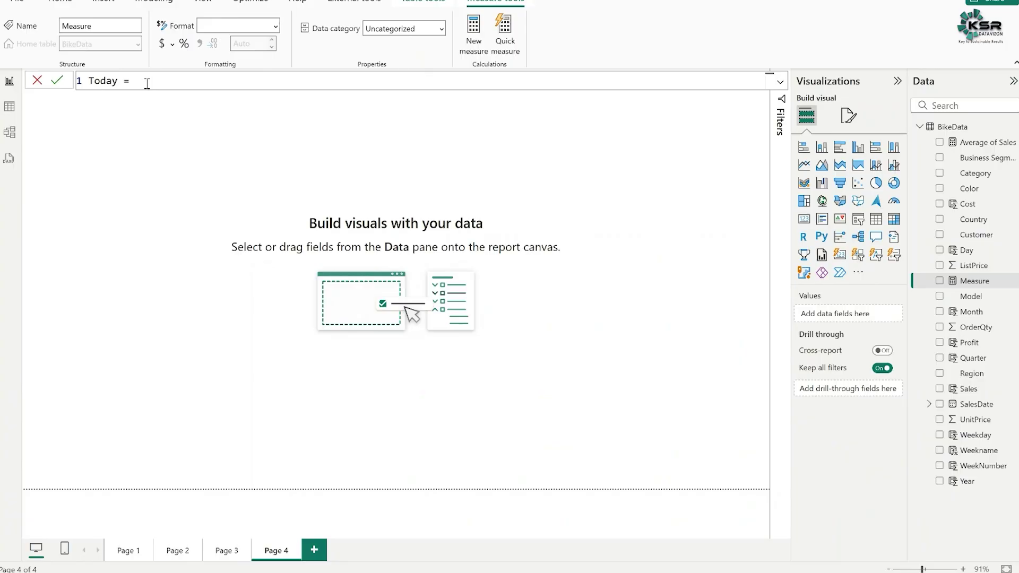
Complete the Today measure with the formula TODAY() and commit it.
{"action": "type", "text": "today"}
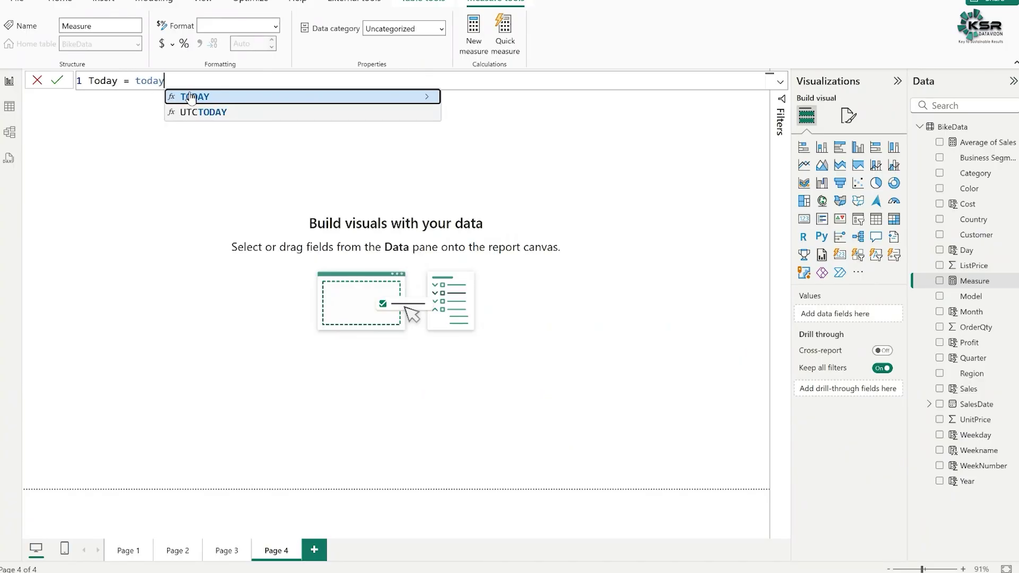
{"action": "key", "text": "Tab"}
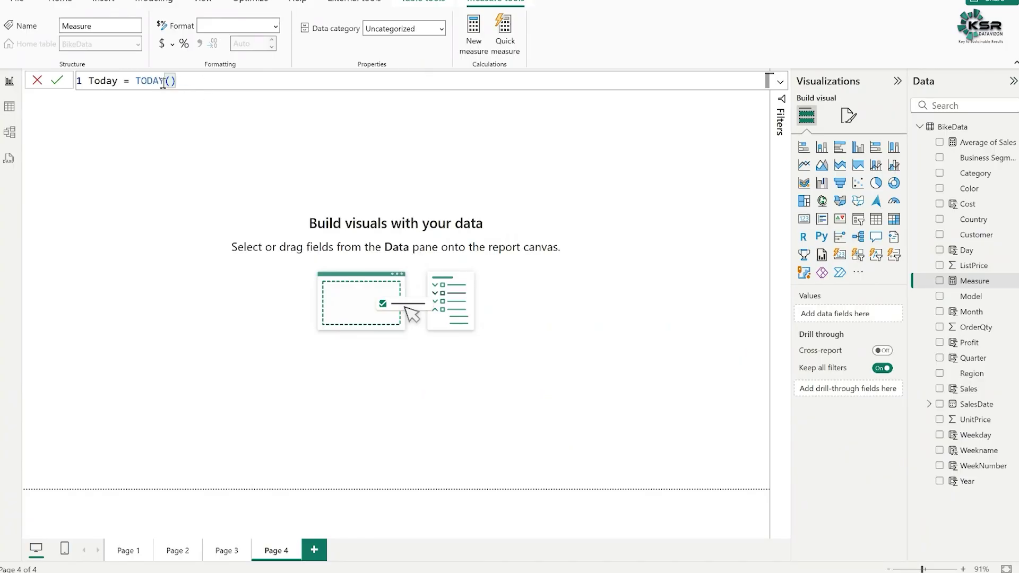
{"action": "left_click", "coordinate": [58, 82]}
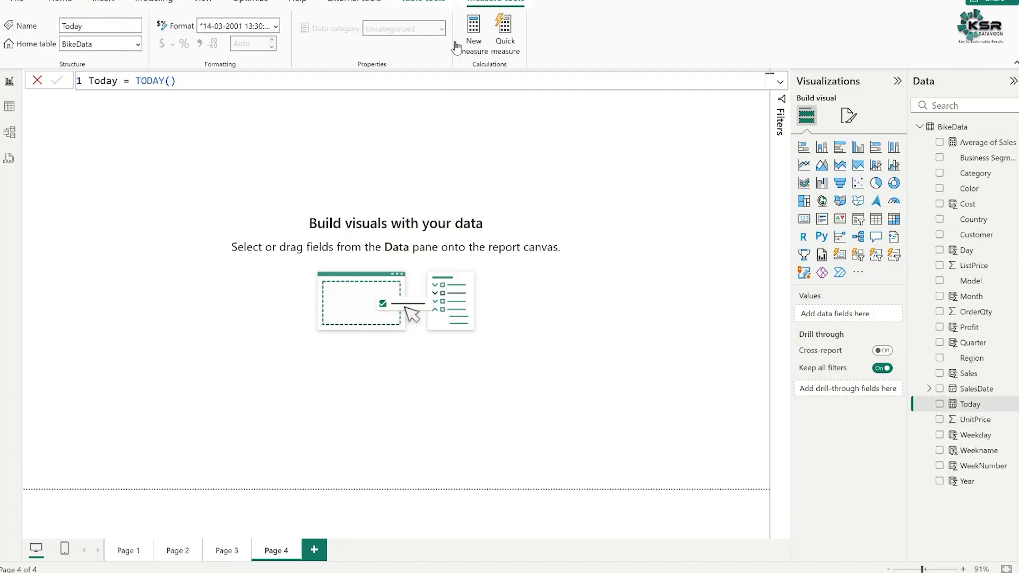
Create a new measure in BikeData defined as UTC Today = UTCTODAY().
{"action": "left_click", "coordinate": [475, 36]}
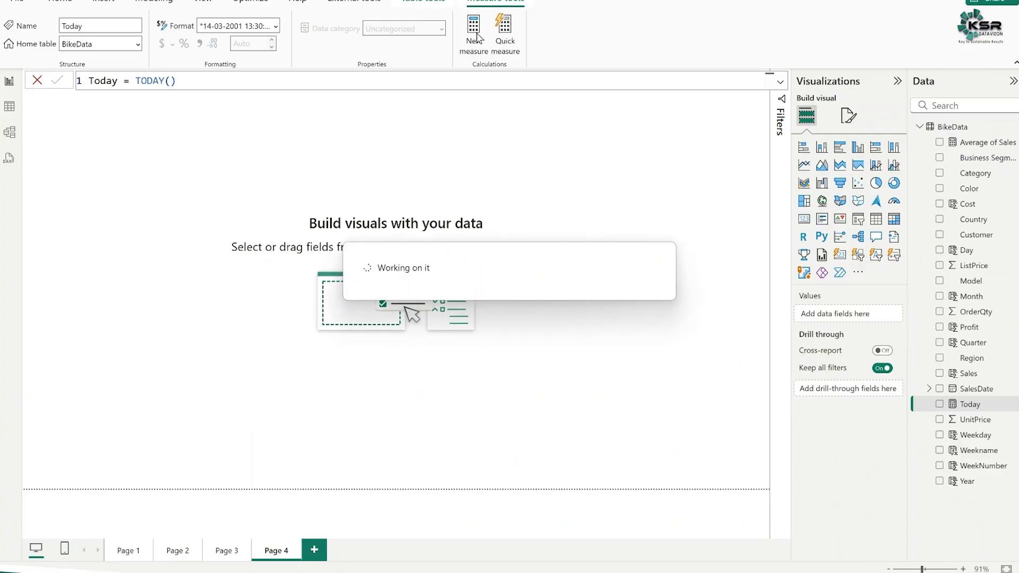
{"action": "left_click", "coordinate": [132, 81]}
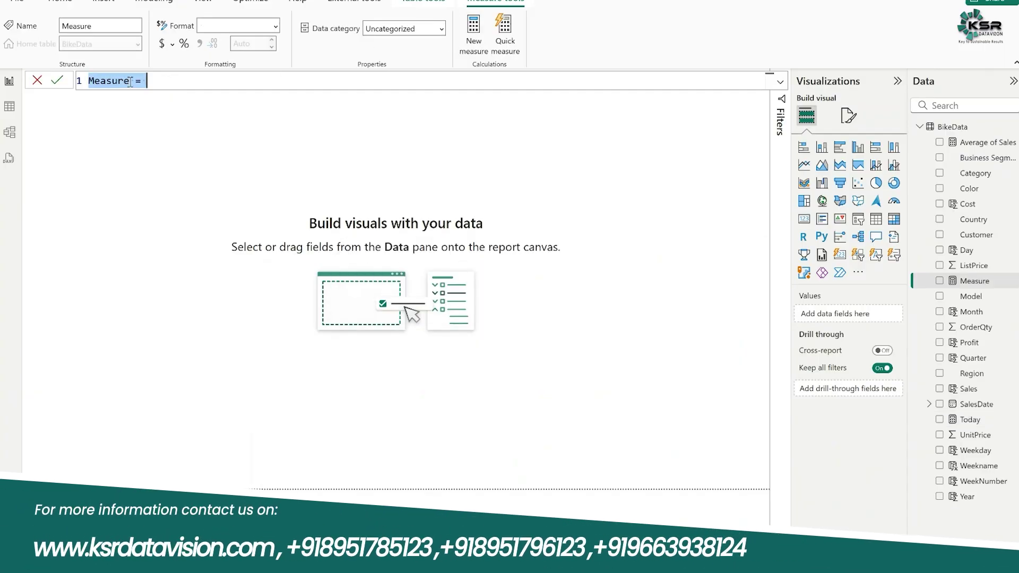
{"action": "key", "text": "BackSpace"}
{"action": "key", "text": "BackSpace"}
{"action": "key", "text": "BackSpace"}
{"action": "key", "text": "BackSpace"}
{"action": "key", "text": "BackSpace"}
{"action": "key", "text": "BackSpace"}
{"action": "key", "text": "BackSpace"}
{"action": "key", "text": "BackSpace"}
{"action": "key", "text": "BackSpace"}
{"action": "key", "text": "BackSpace"}
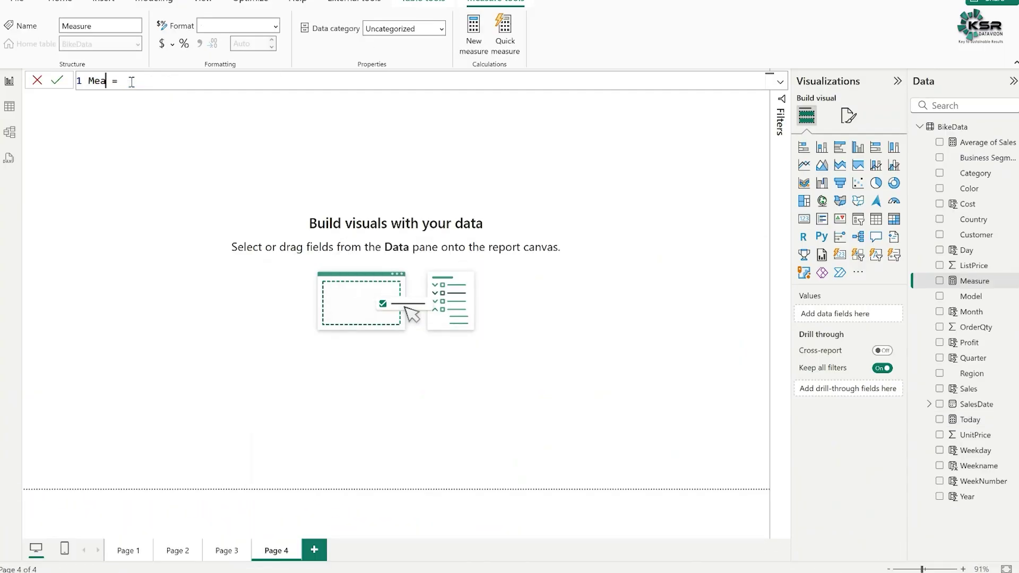
{"action": "type", "text": "UTC Today = utc"}
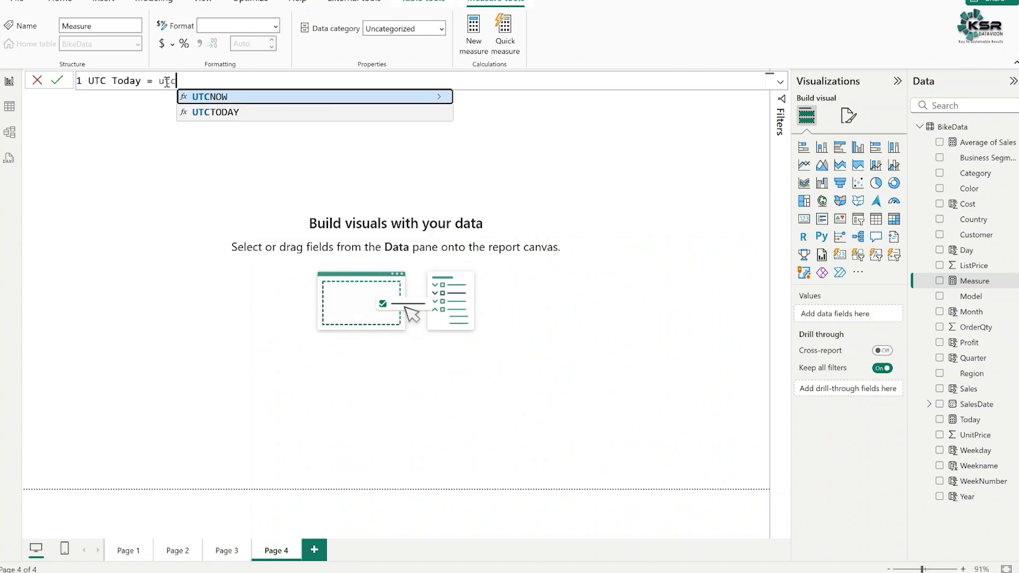
{"action": "left_click", "coordinate": [221, 113]}
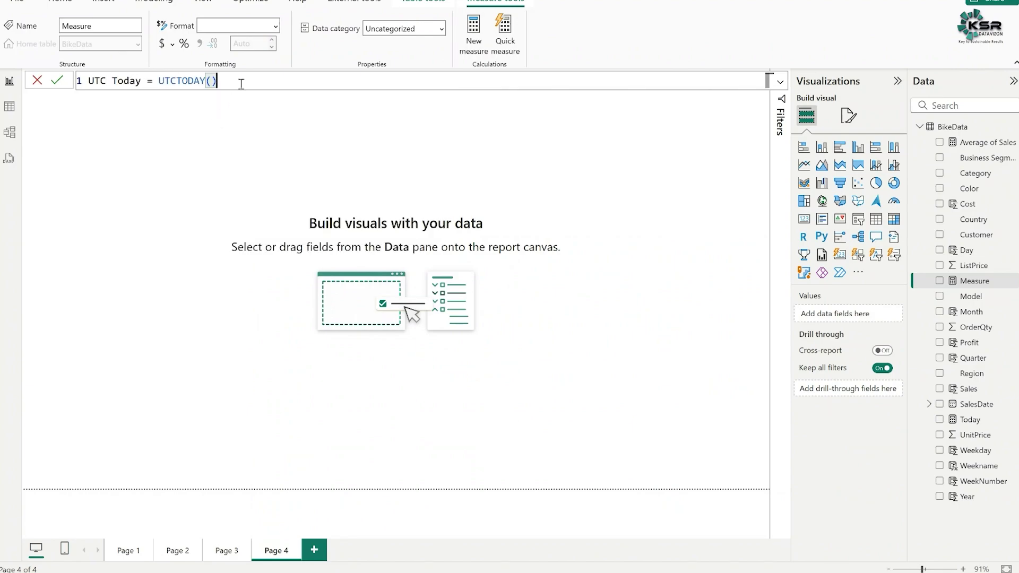
{"action": "left_click", "coordinate": [57, 82]}
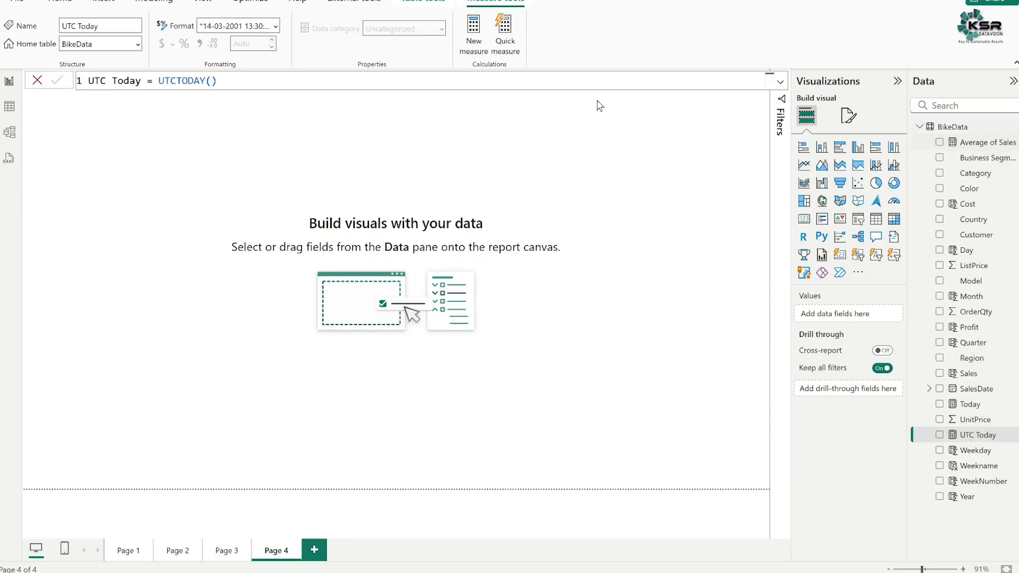
Create a new measure in BikeData defined as Now = NOW().
{"action": "left_click", "coordinate": [474, 46]}
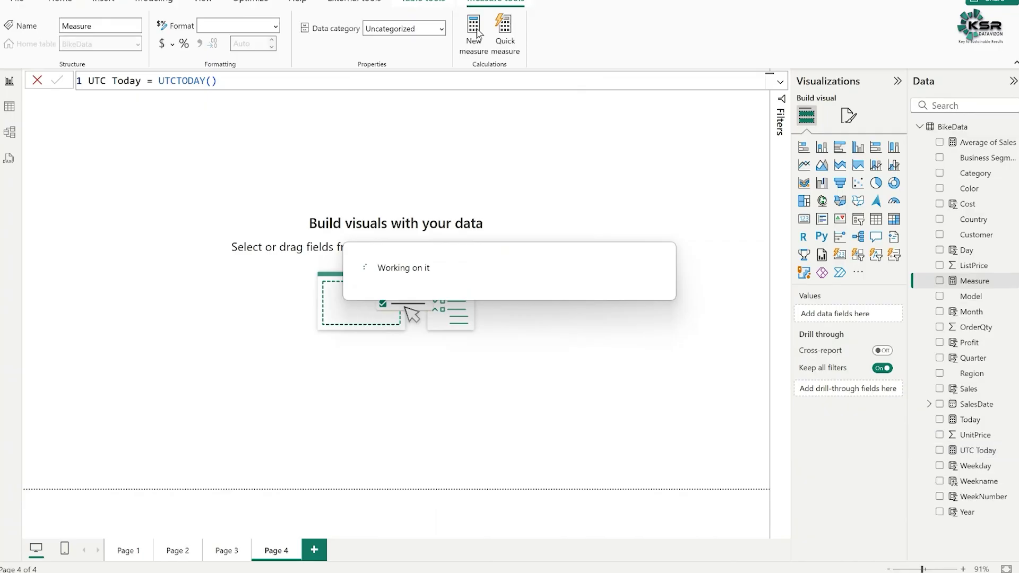
{"action": "left_click", "coordinate": [119, 81]}
{"action": "key", "text": "BackSpace"}
{"action": "key", "text": "BackSpace"}
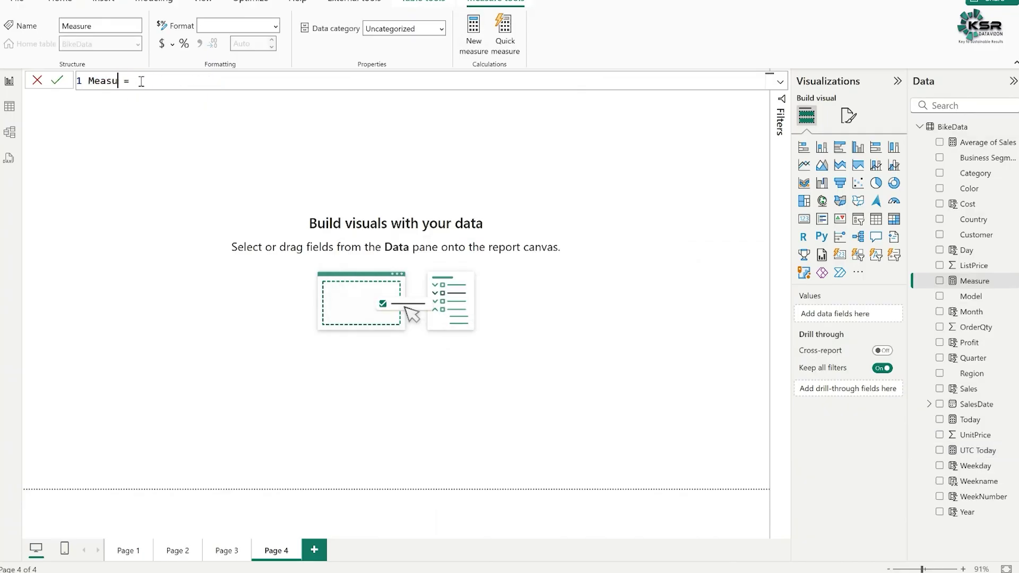
{"action": "key", "text": "BackSpace"}
{"action": "key", "text": "BackSpace"}
{"action": "key", "text": "BackSpace"}
{"action": "key", "text": "BackSpace"}
{"action": "key", "text": "BackSpace"}
{"action": "type", "text": "Now = Now"}
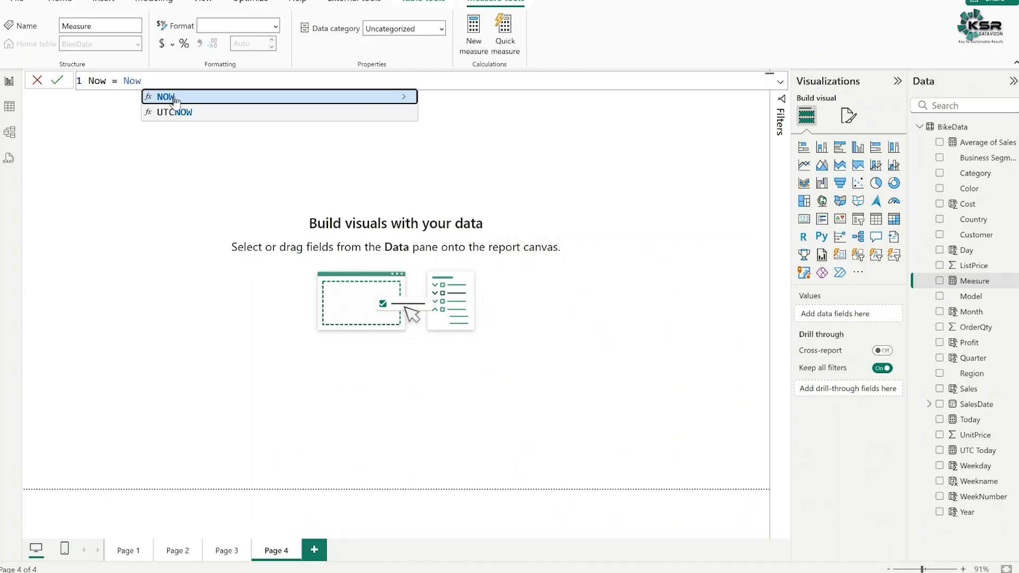
{"action": "left_click", "coordinate": [174, 99]}
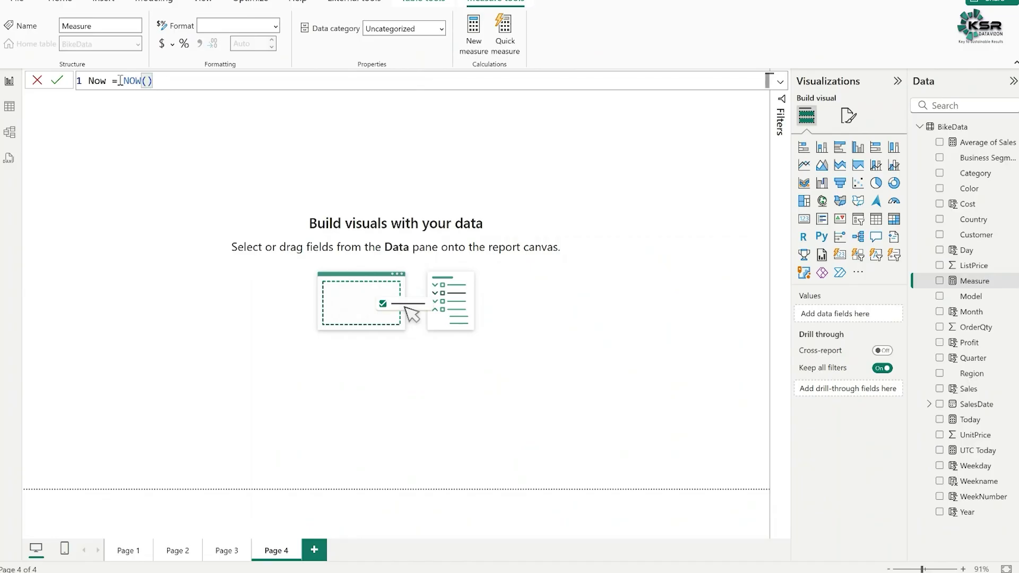
{"action": "left_click", "coordinate": [57, 83]}
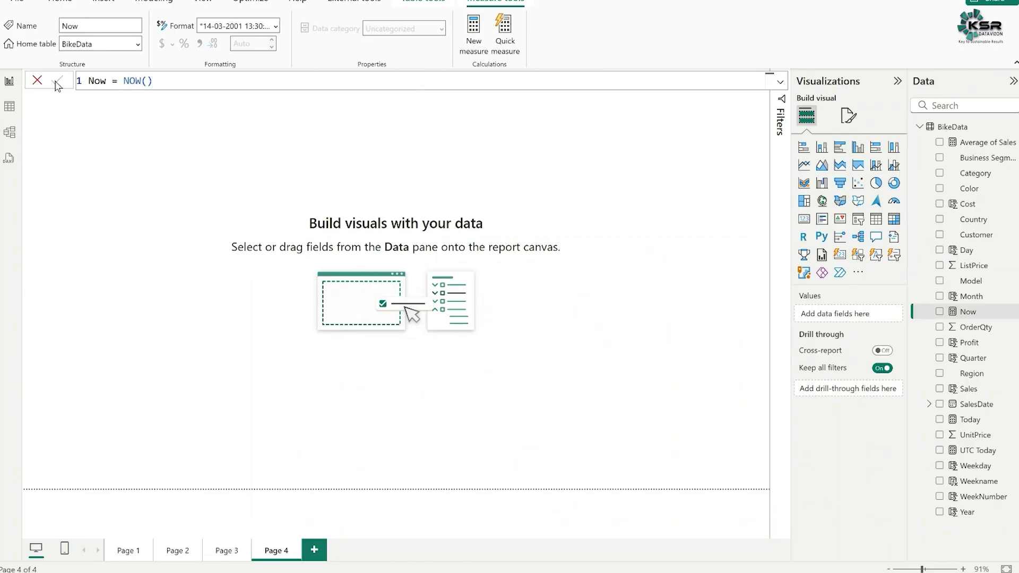
Create a new measure in BikeData defined as UTC Now = UTCNOW().
{"action": "left_click", "coordinate": [479, 46]}
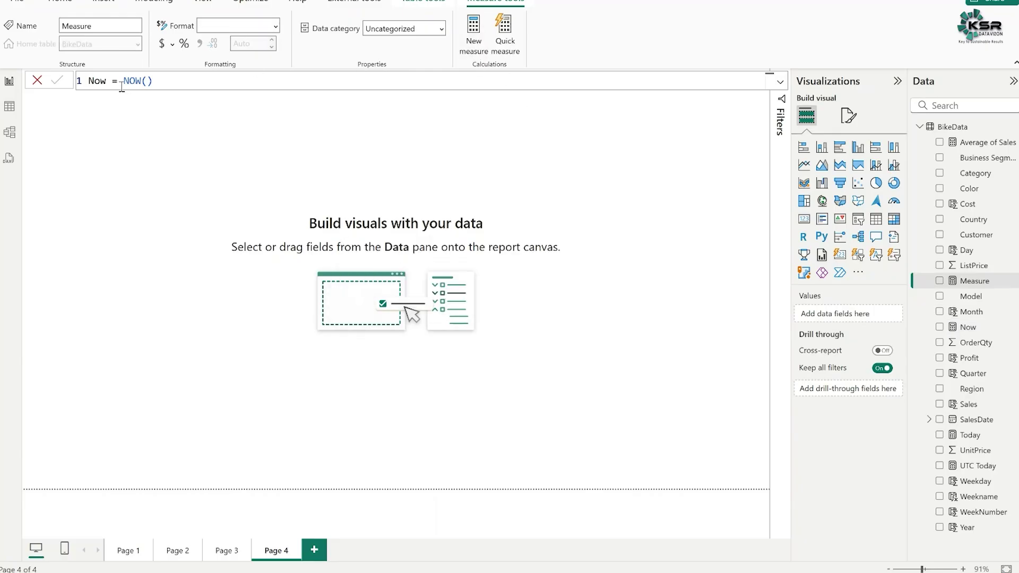
{"action": "type", "text": "UTC Now = utc"}
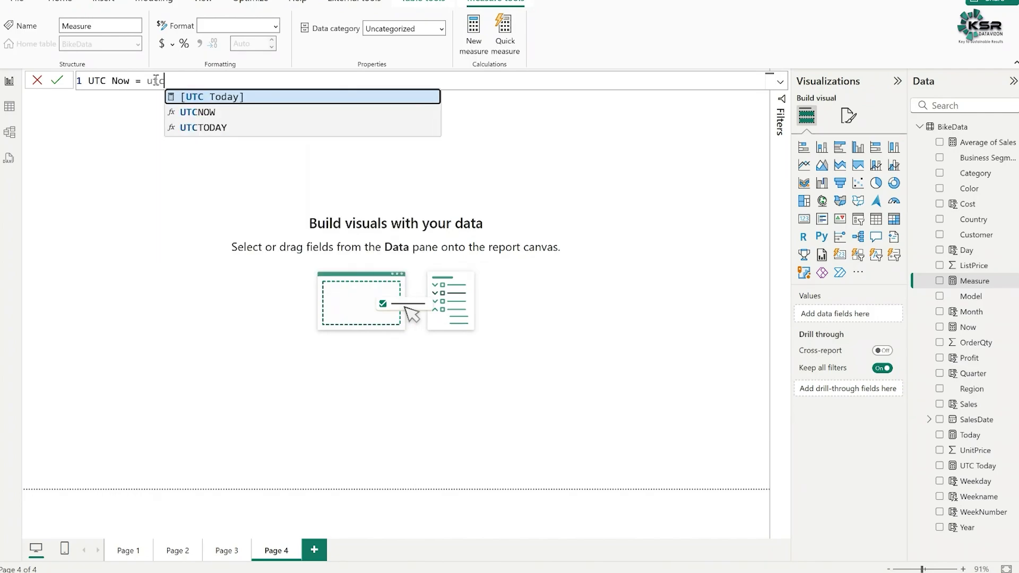
{"action": "key", "text": "Down"}
{"action": "key", "text": "Tab"}
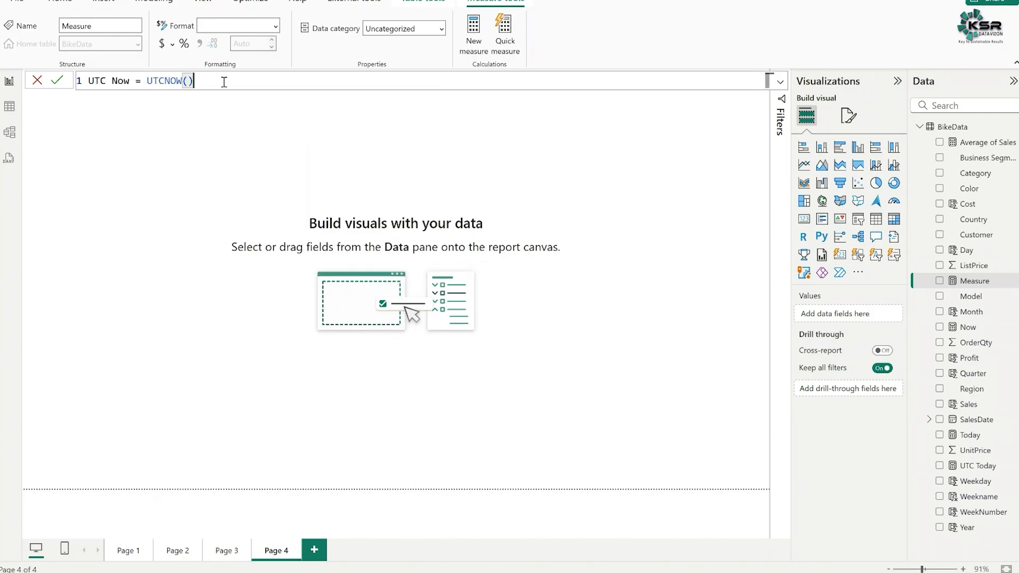
{"action": "left_click", "coordinate": [58, 81]}
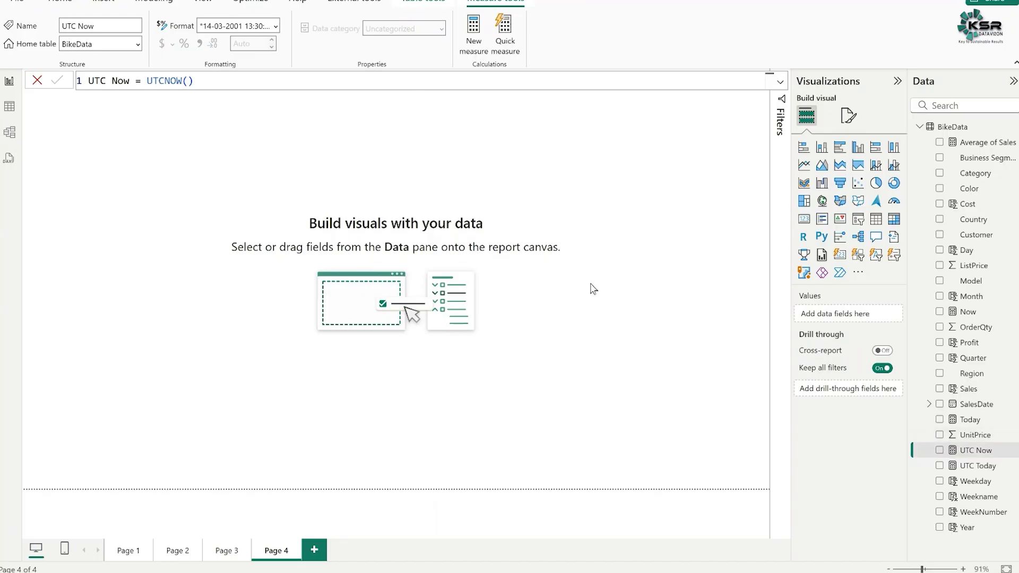
Add a card visual to Page 4, make it wider, and arrange it with three copies in a two-by-two grid.
{"action": "left_click", "coordinate": [724, 221]}
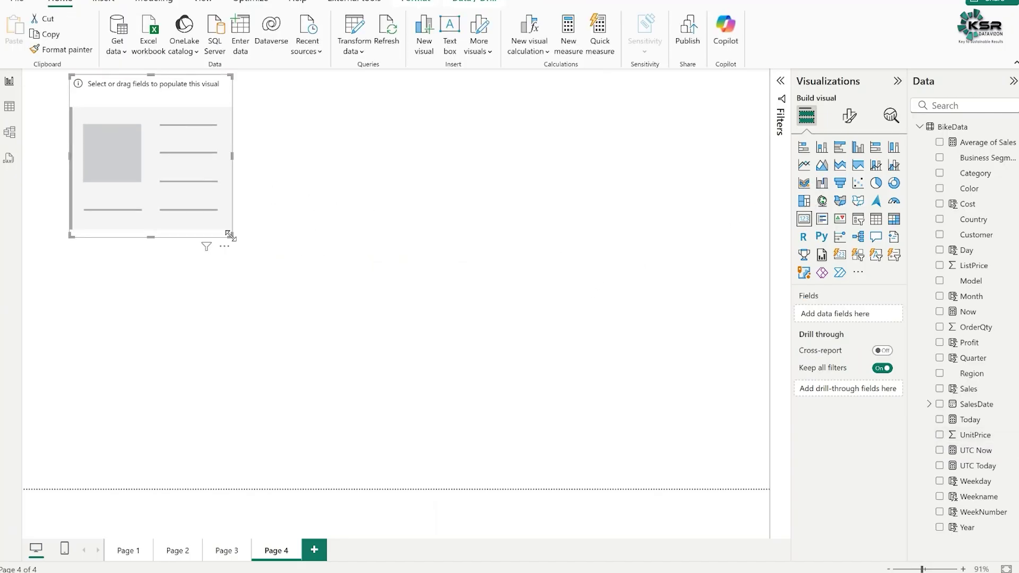
{"action": "left_click_drag", "start_coordinate": [232, 241], "coordinate": [267, 210]}
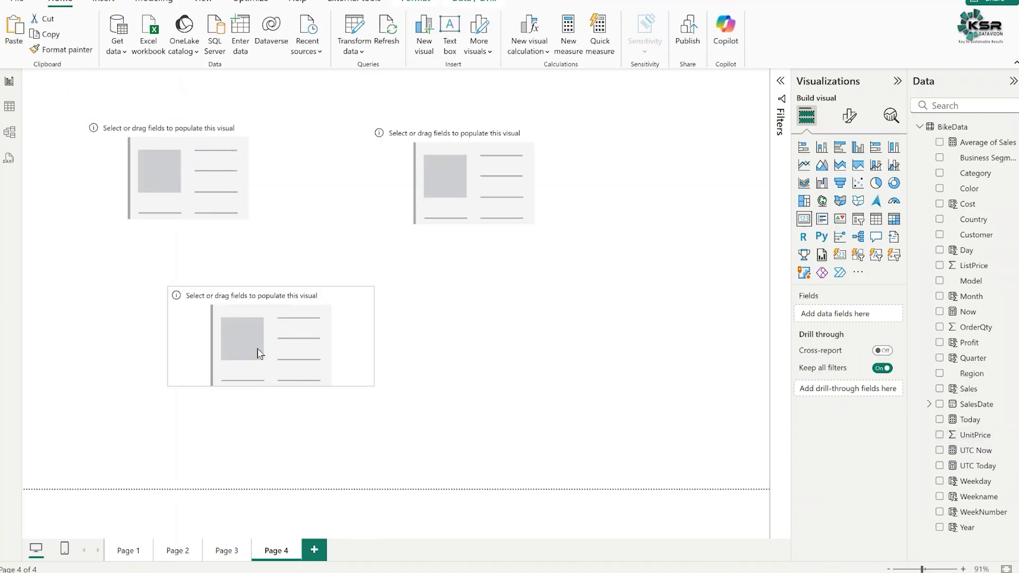
{"action": "left_click_drag", "start_coordinate": [259, 354], "coordinate": [212, 344]}
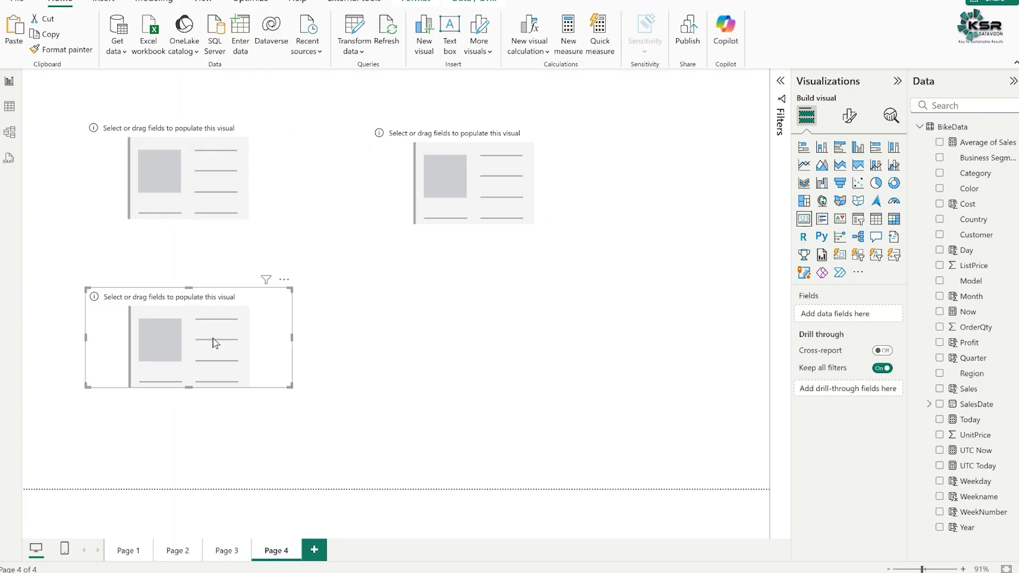
{"action": "key", "text": "ctrl+v"}
{"action": "left_click_drag", "start_coordinate": [516, 341], "coordinate": [506, 343]}
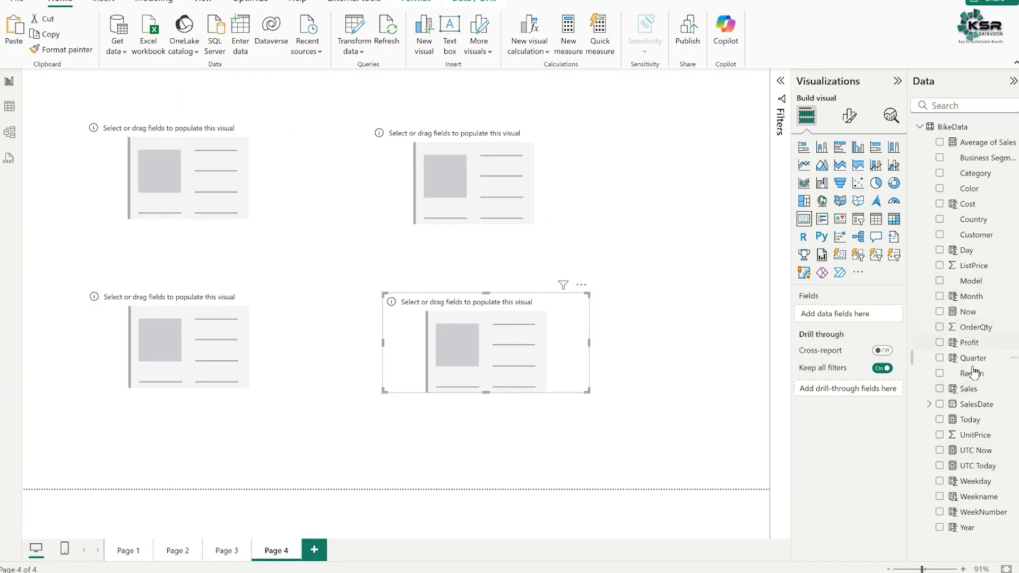
Assign Today and Now to the upper two cards, and UTC Today and UTC Now to the lower two.
{"action": "left_click_drag", "start_coordinate": [974, 428], "coordinate": [221, 188]}
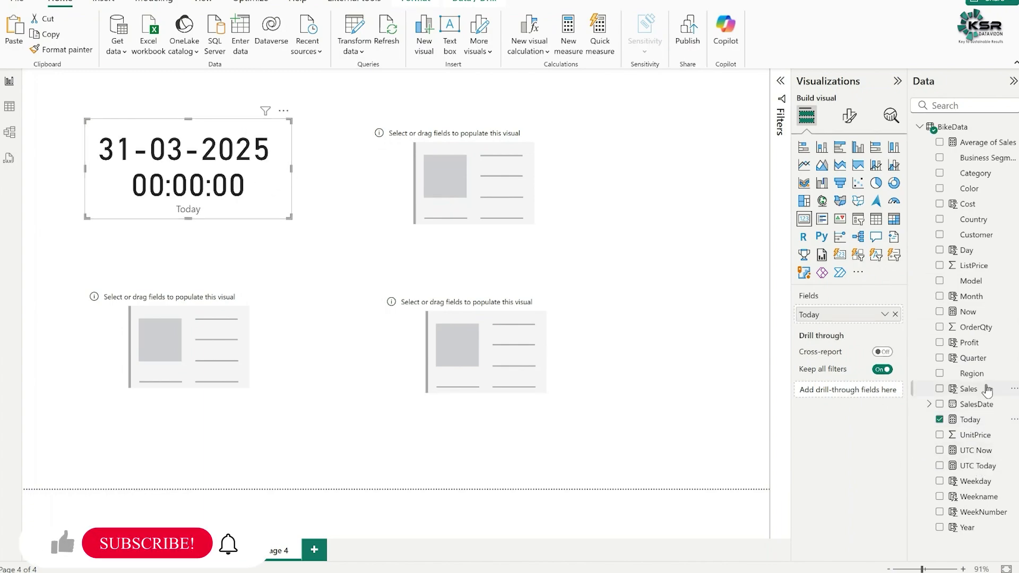
{"action": "left_click", "coordinate": [514, 184]}
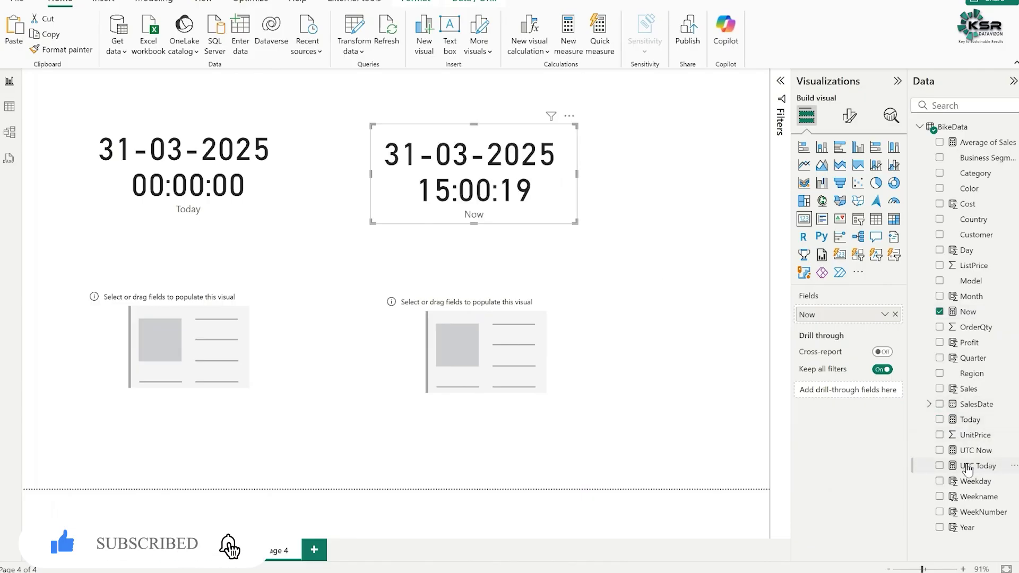
{"action": "left_click_drag", "start_coordinate": [978, 466], "coordinate": [208, 347]}
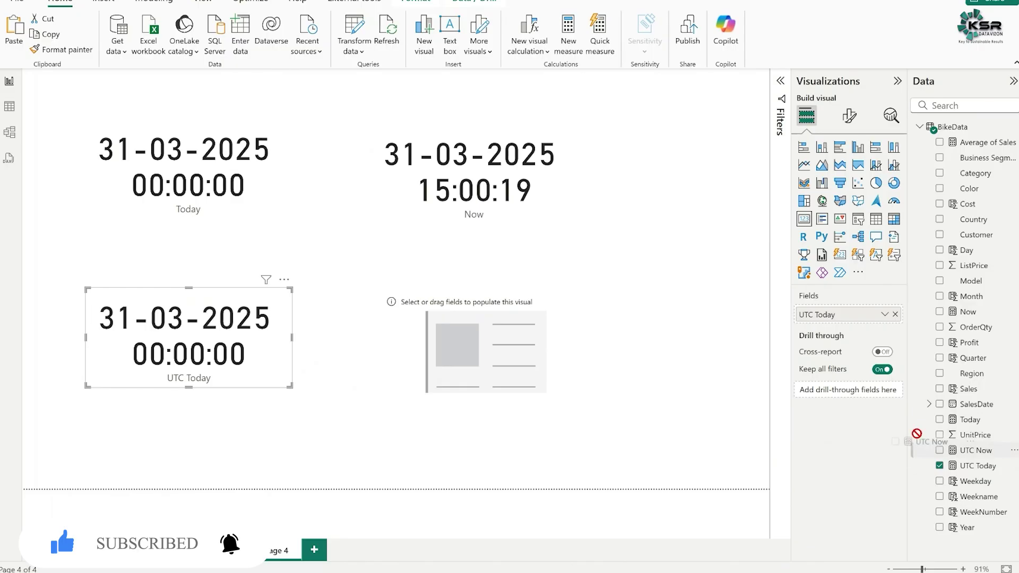
{"action": "left_click", "coordinate": [511, 354]}
{"action": "left_click_drag", "start_coordinate": [511, 354], "coordinate": [511, 353]}
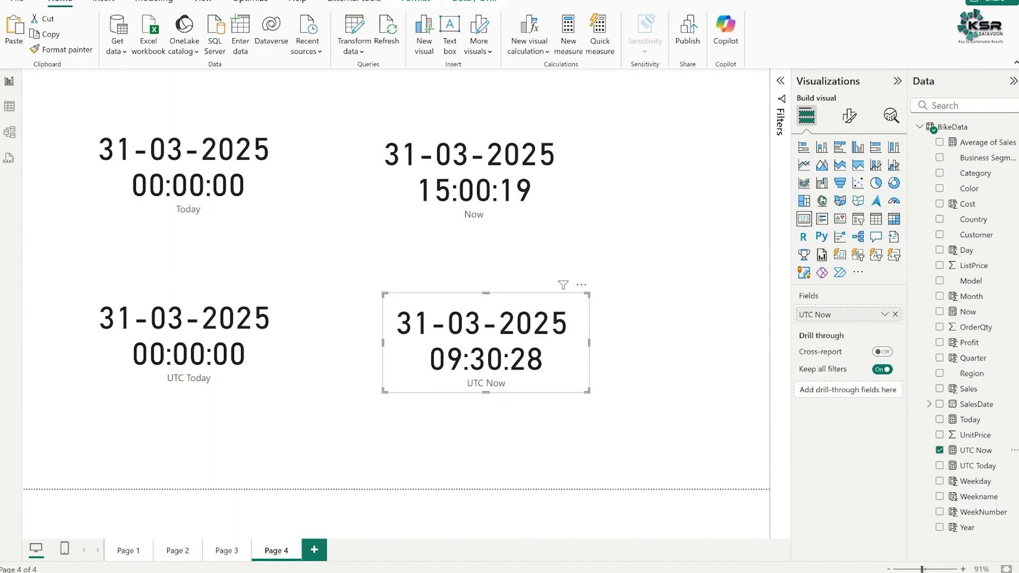
Switch to the timeanddate.com world clock in the browser and examine the local times by city and the UTC time.
{"action": "key", "text": "alt+Tab"}
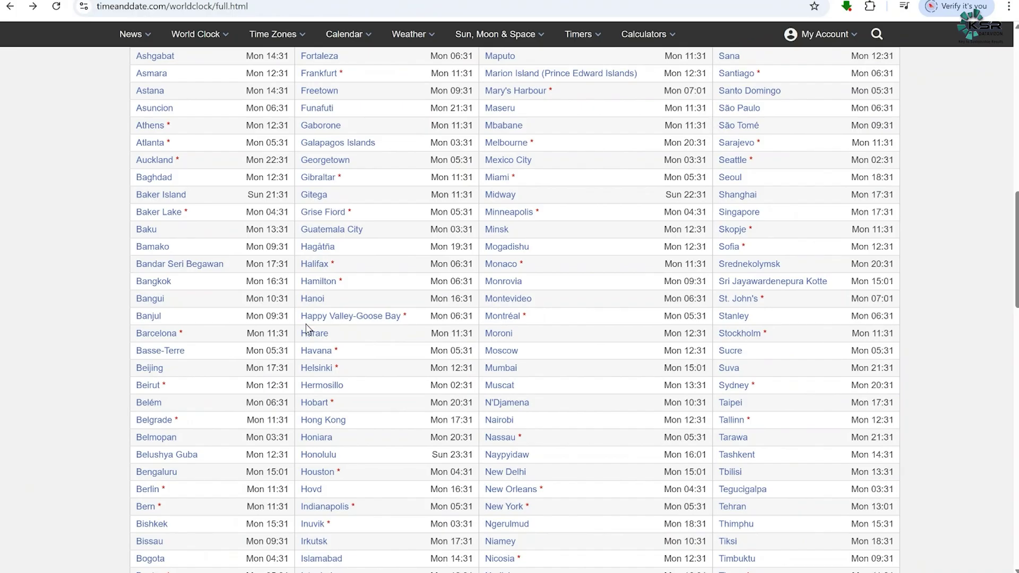
{"action": "scroll", "coordinate": [488, 296], "scroll_direction": "up", "scroll_amount": 12}
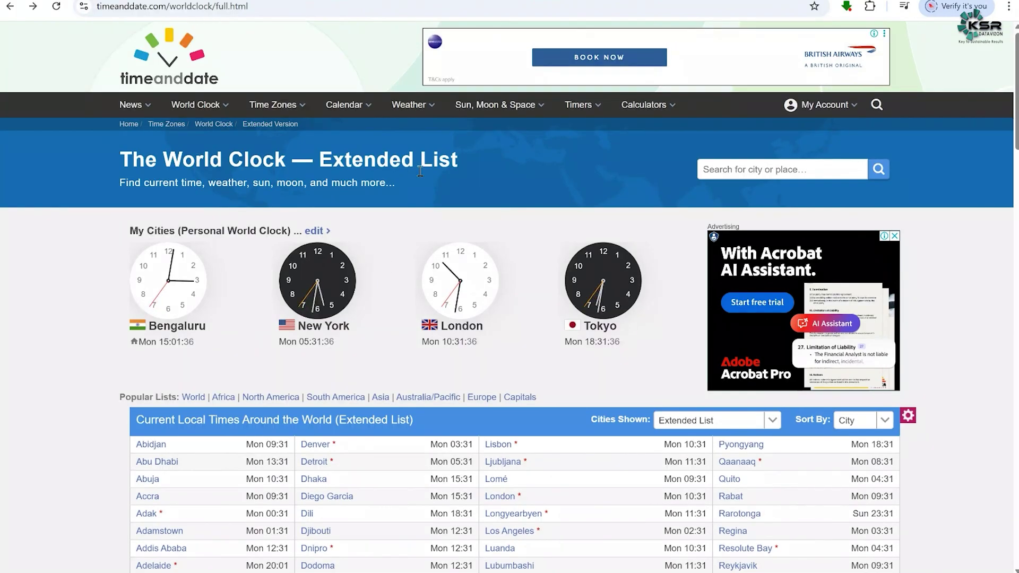
{"action": "scroll", "coordinate": [374, 255], "scroll_direction": "down", "scroll_amount": 5}
{"action": "scroll", "coordinate": [409, 325], "scroll_direction": "down", "scroll_amount": 20}
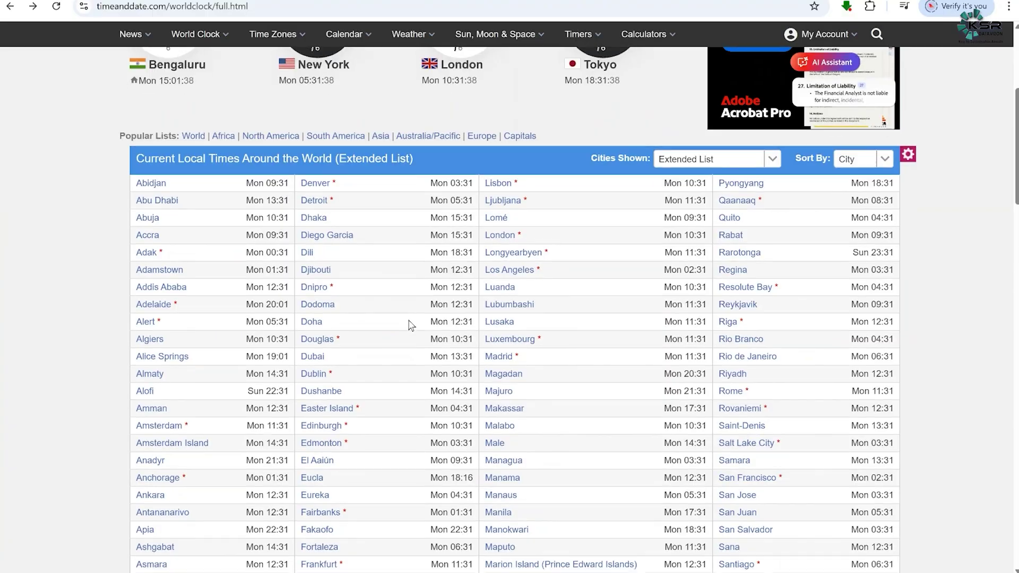
{"action": "scroll", "coordinate": [409, 325], "scroll_direction": "down", "scroll_amount": 7}
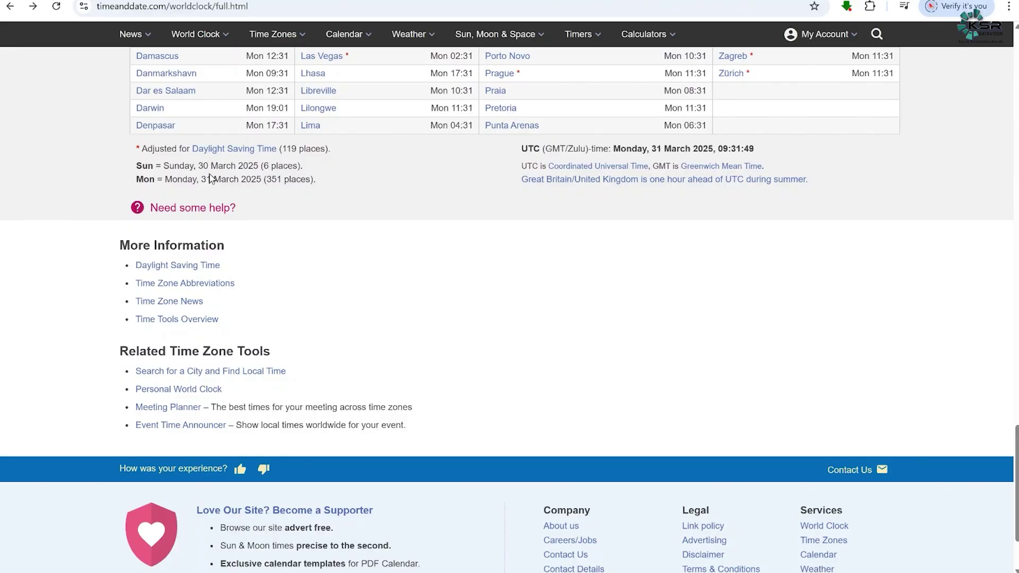
{"action": "scroll", "coordinate": [206, 170], "scroll_direction": "up", "scroll_amount": 15}
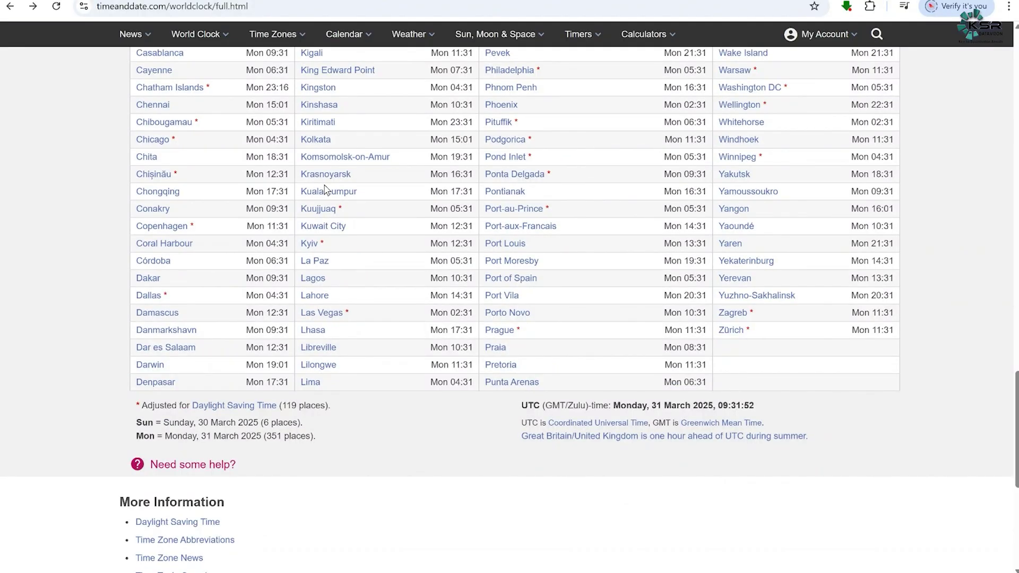
{"action": "scroll", "coordinate": [326, 191], "scroll_direction": "up", "scroll_amount": 10}
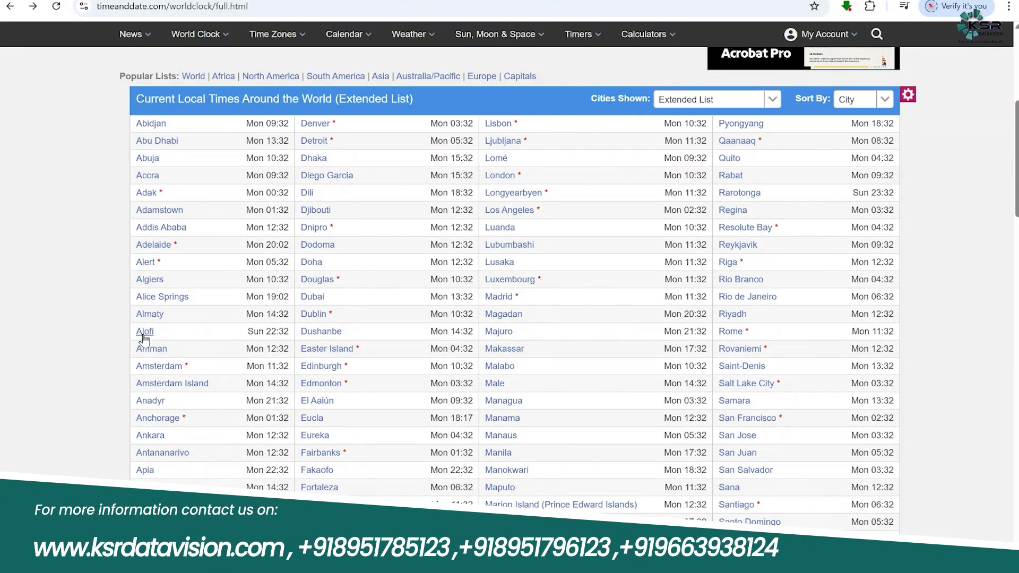
Check the current local time and time zone for Alofi, then open the Baker Island entry from the world clock list.
{"action": "left_click", "coordinate": [143, 337]}
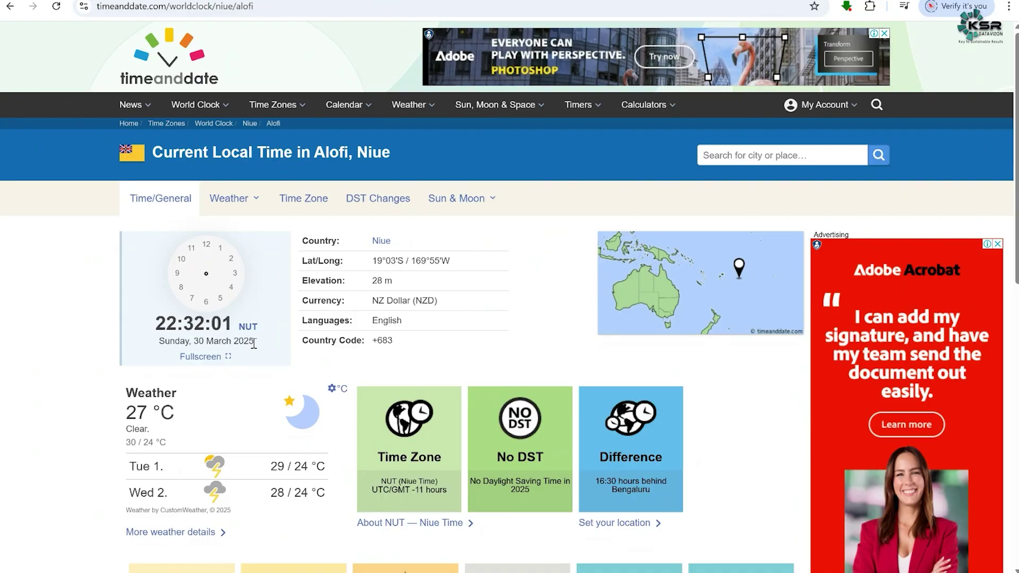
{"action": "left_click", "coordinate": [10, 7]}
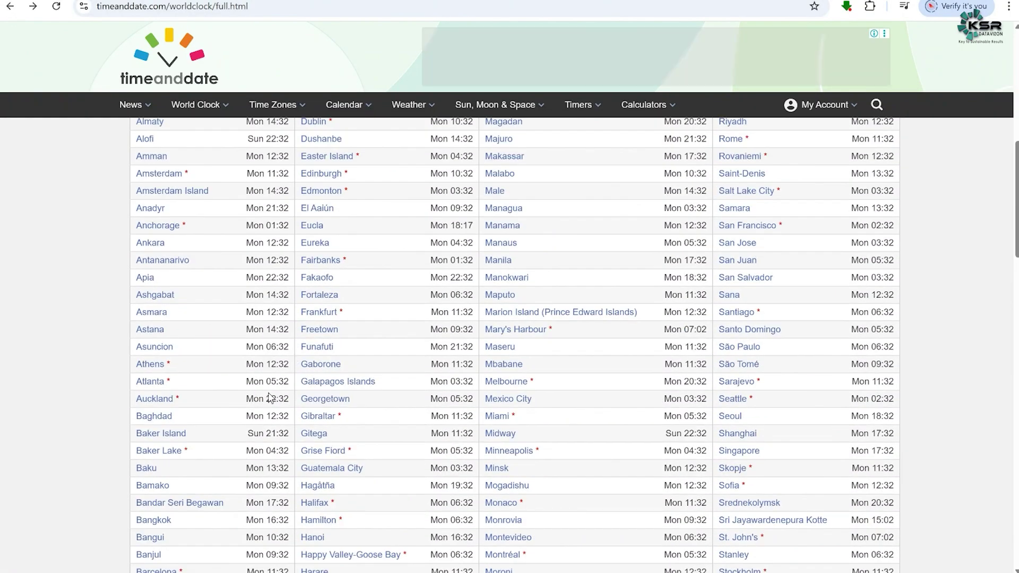
{"action": "left_click", "coordinate": [162, 435]}
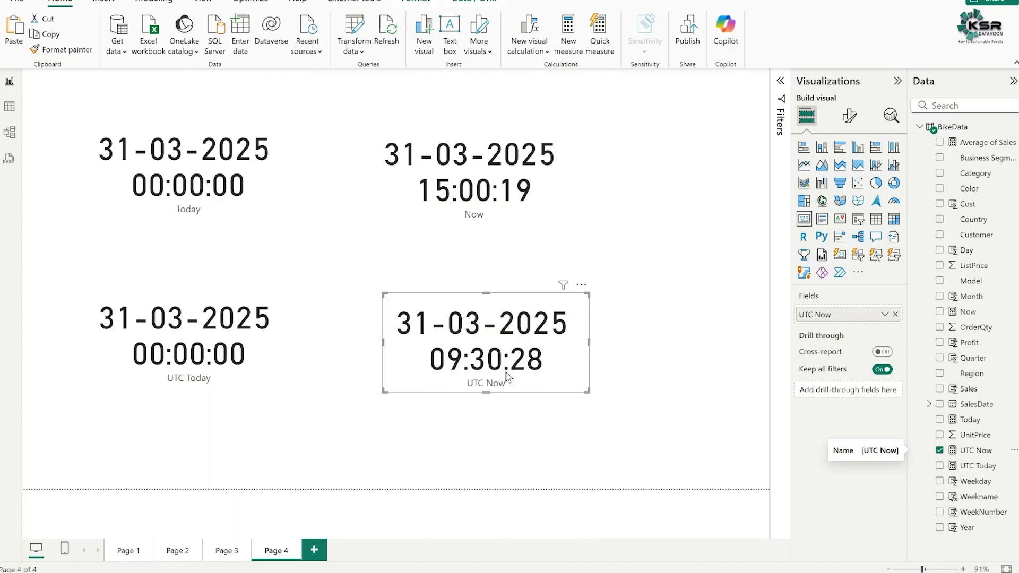
{"action": "left_click", "coordinate": [603, 264]}
{"action": "left_click", "coordinate": [234, 212]}
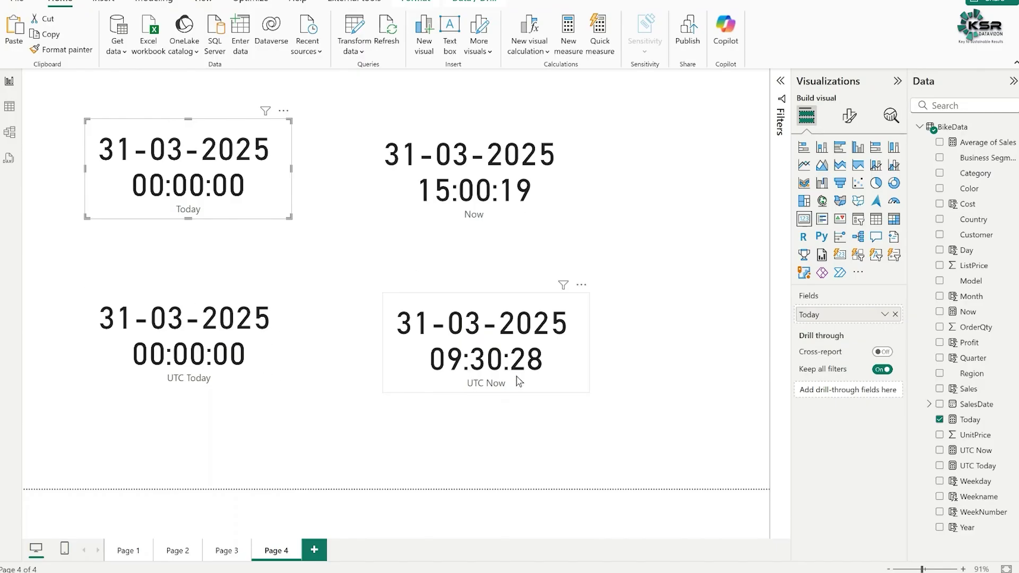
{"action": "left_click", "coordinate": [634, 230]}
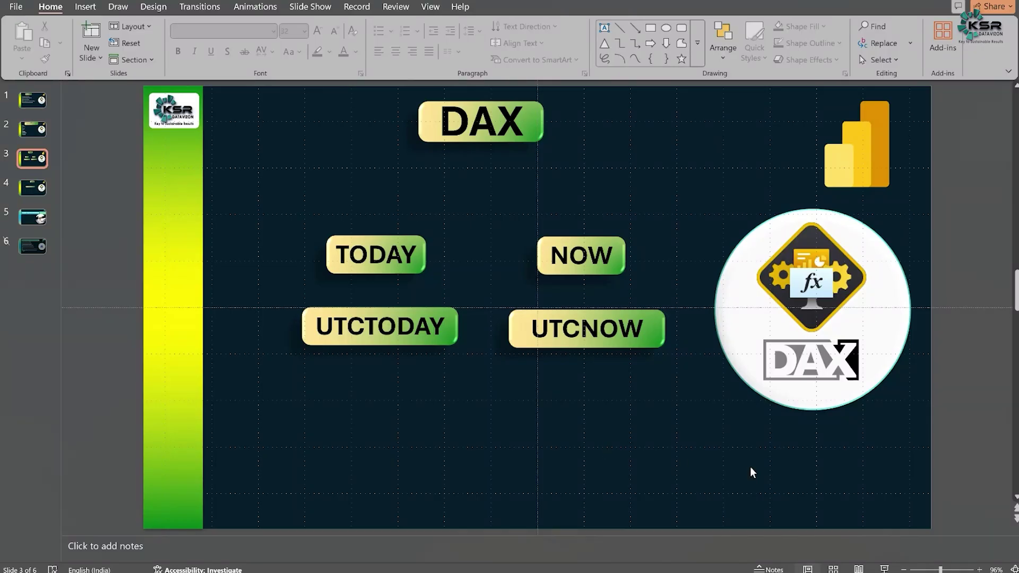
Start the PowerPoint slide show from the slide listing the DAX functions TODAY, NOW, UTCTODAY and UTCNOW.
{"action": "left_click", "coordinate": [884, 569]}
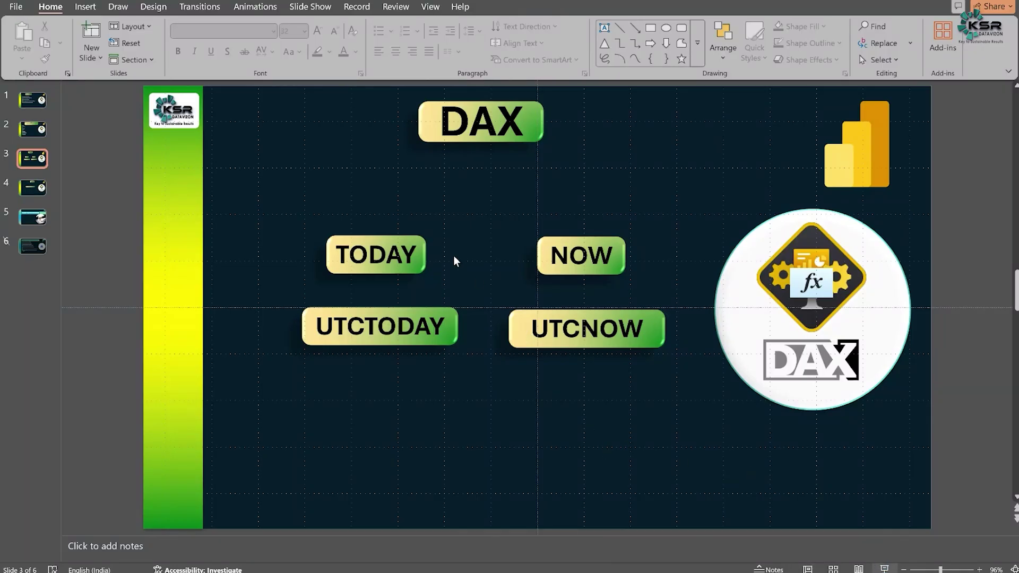